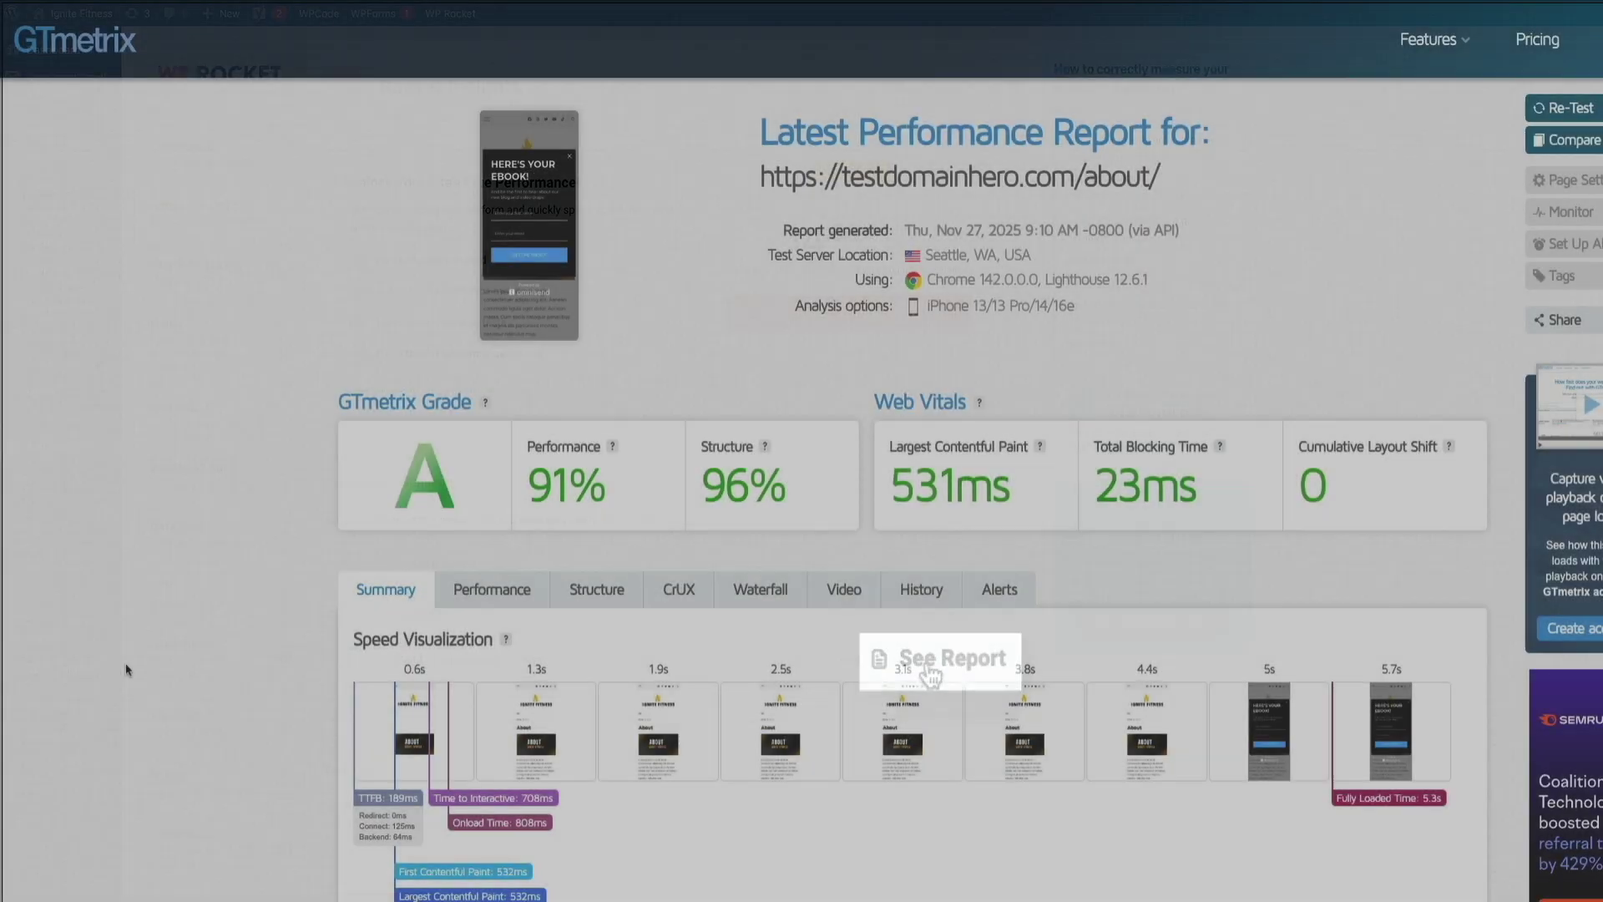
Scroll down the About page's GTmetrix report showing grade A and 91% performance
{"action": "scroll", "coordinate": [126, 670], "scroll_direction": "down", "scroll_amount": 3}
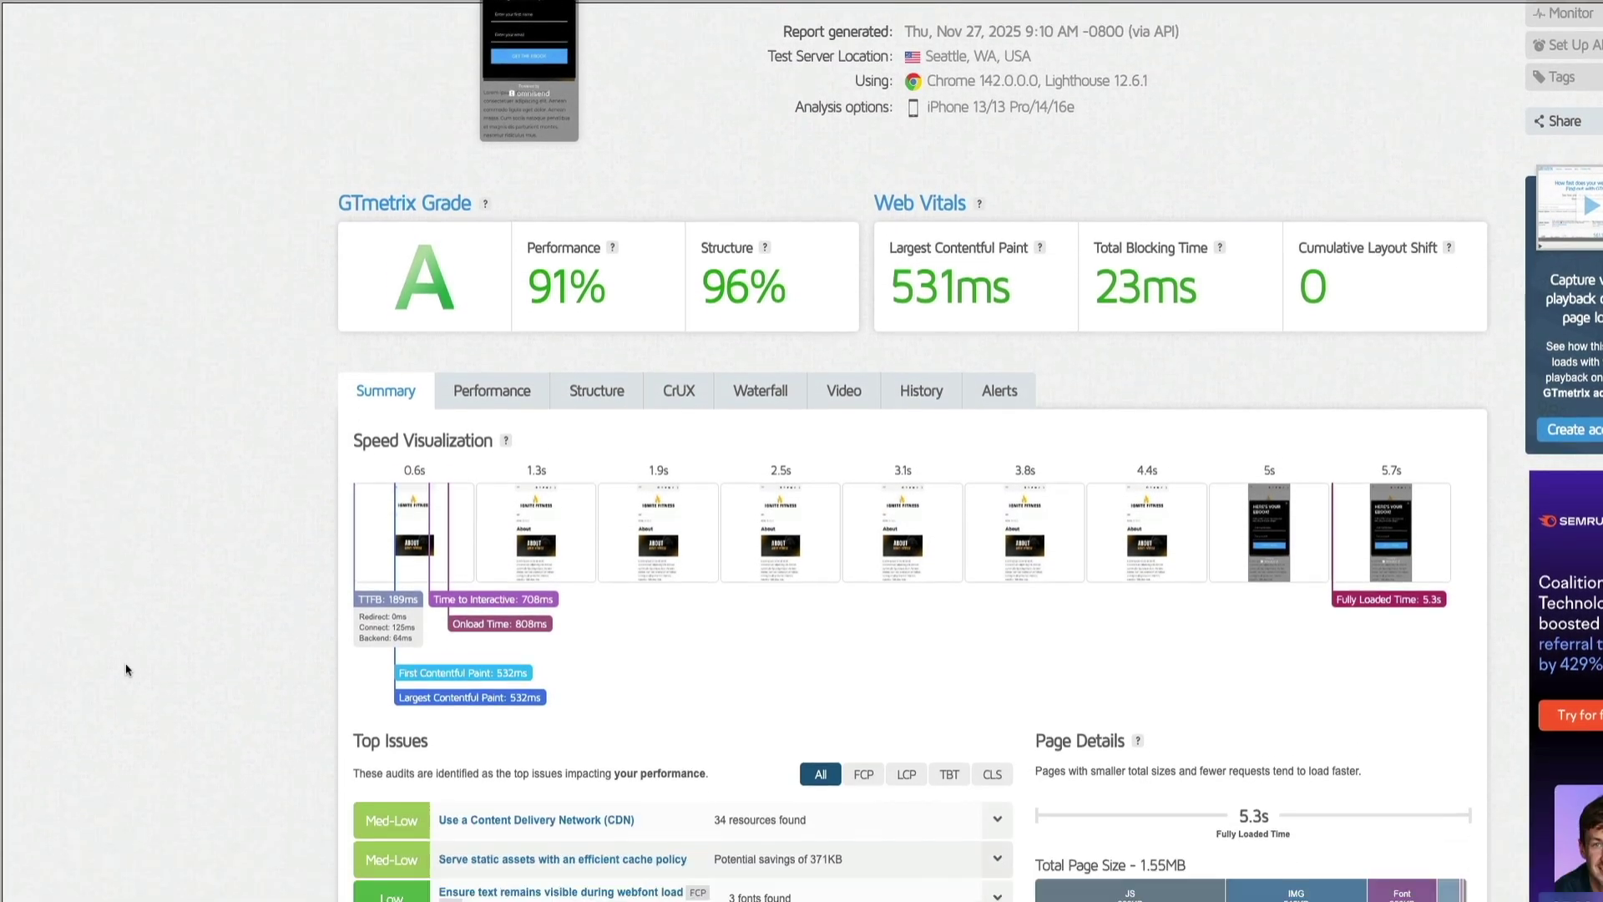
{"action": "scroll", "coordinate": [126, 670], "scroll_direction": "down", "scroll_amount": 3}
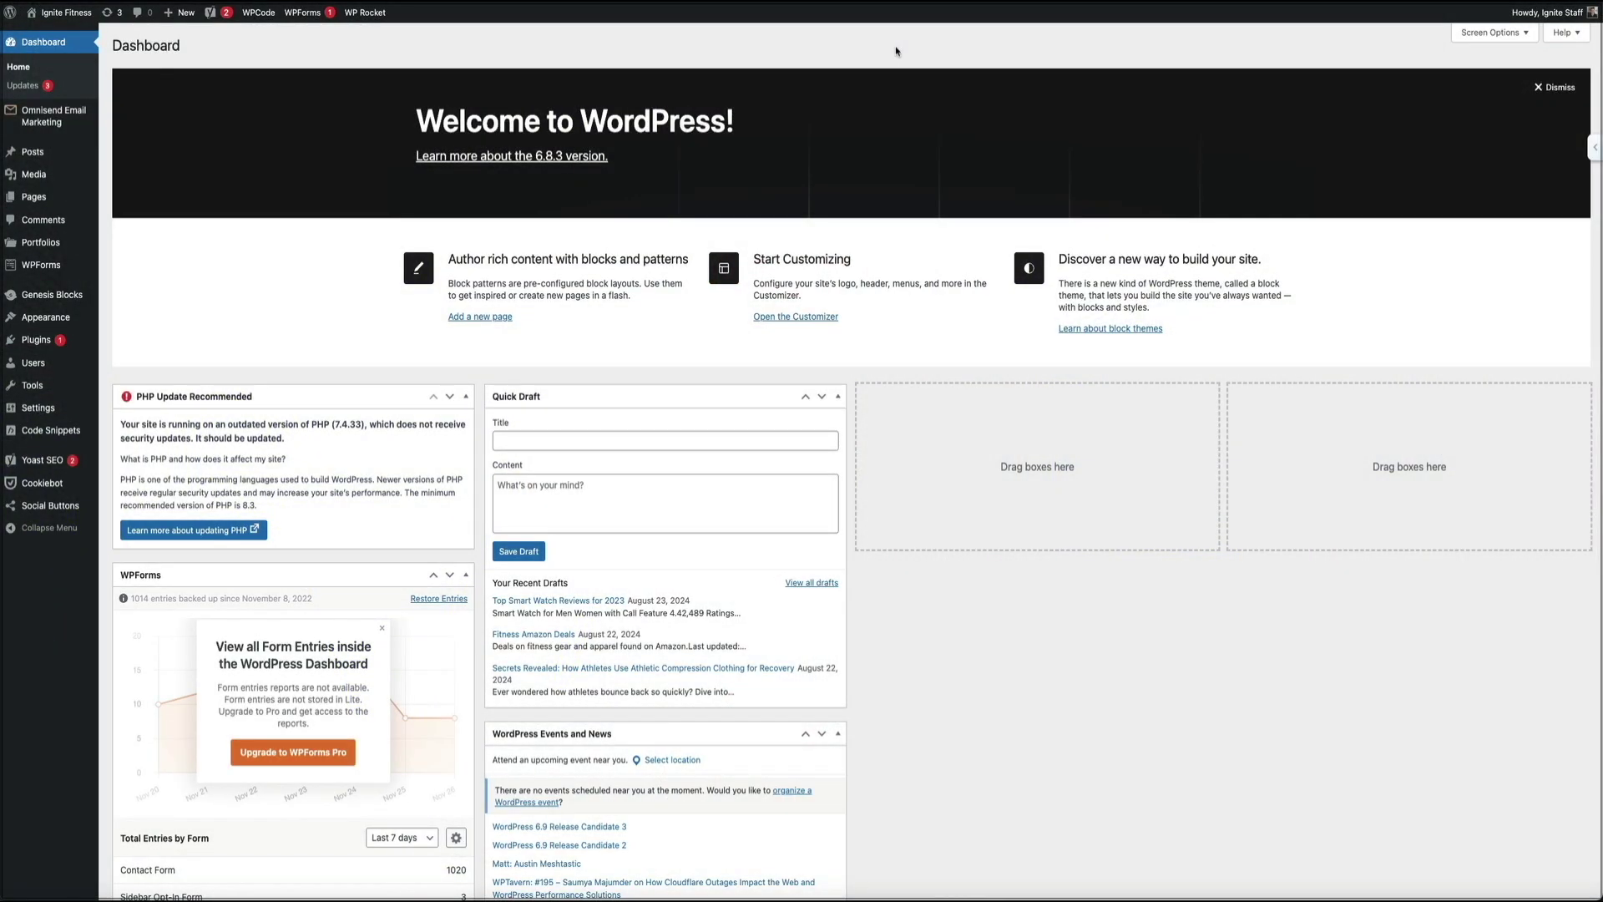
{"action": "mouse_move", "coordinate": [37, 340]}
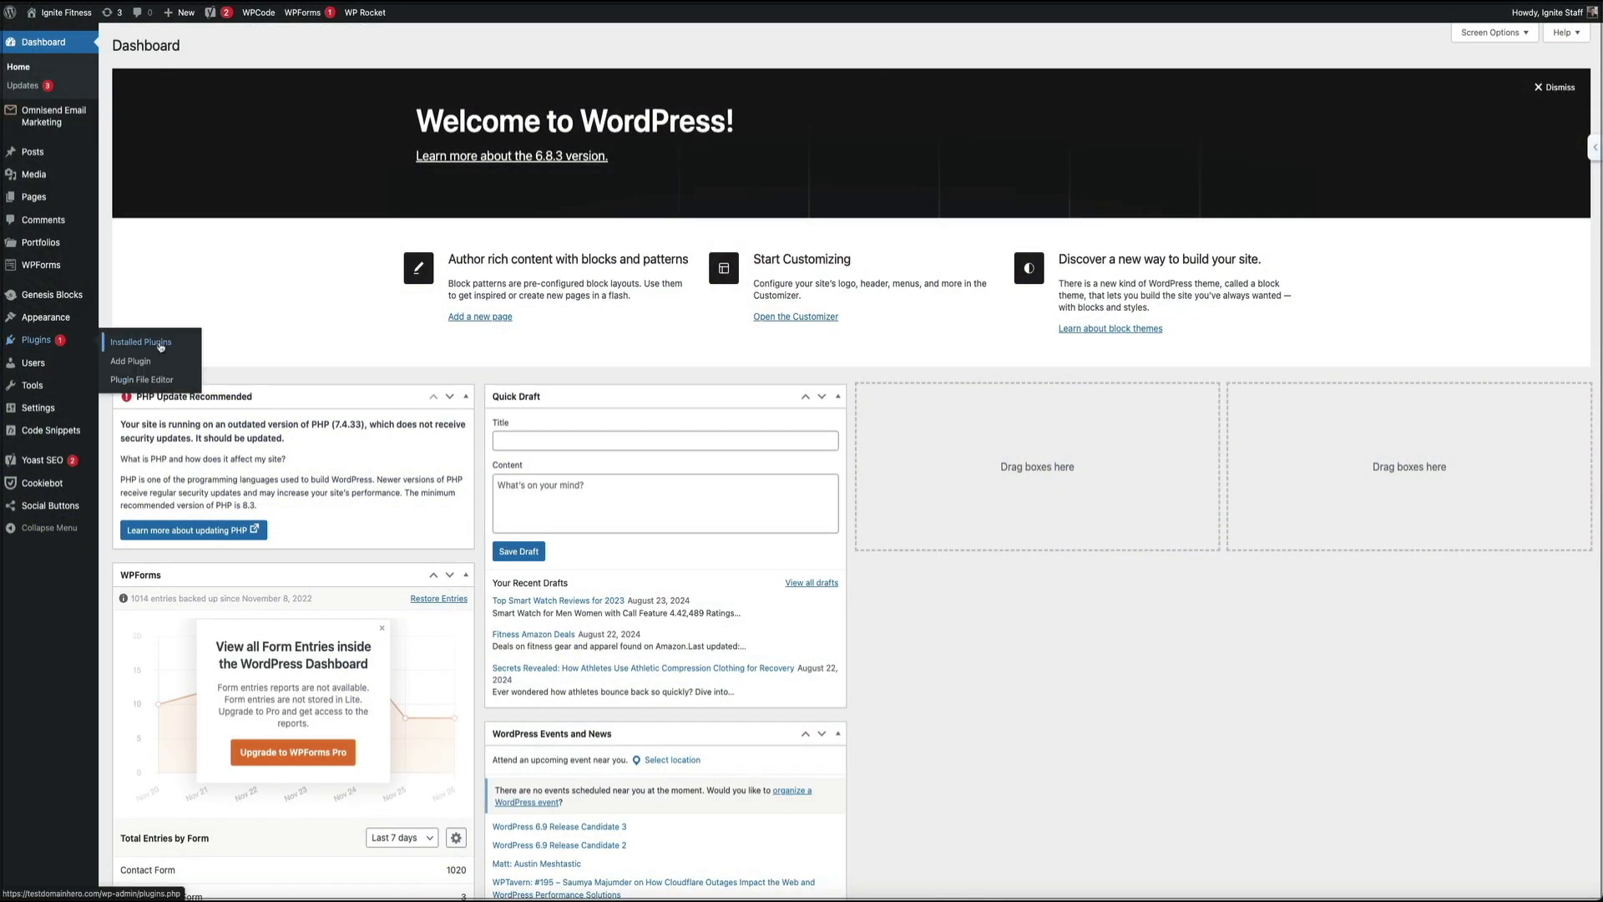
Show the installed plugins list down to the active WP Rocket 3.20.1.2 entry
{"action": "left_click", "coordinate": [160, 346]}
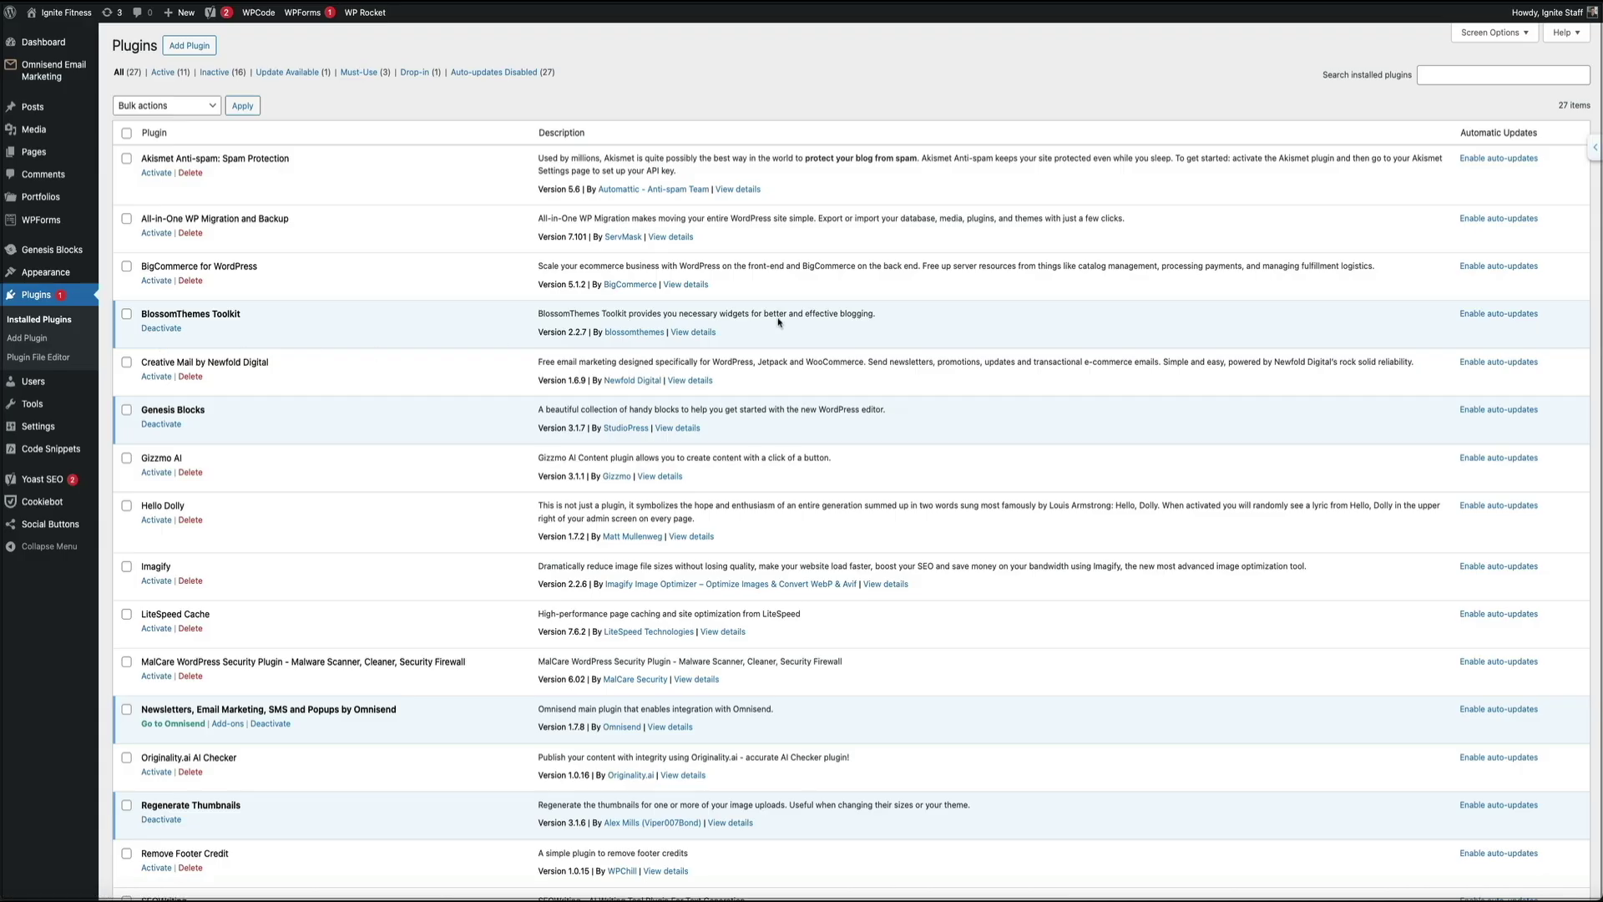
{"action": "scroll", "coordinate": [861, 314], "scroll_direction": "down", "scroll_amount": 5}
{"action": "scroll", "coordinate": [861, 314], "scroll_direction": "down", "scroll_amount": 2}
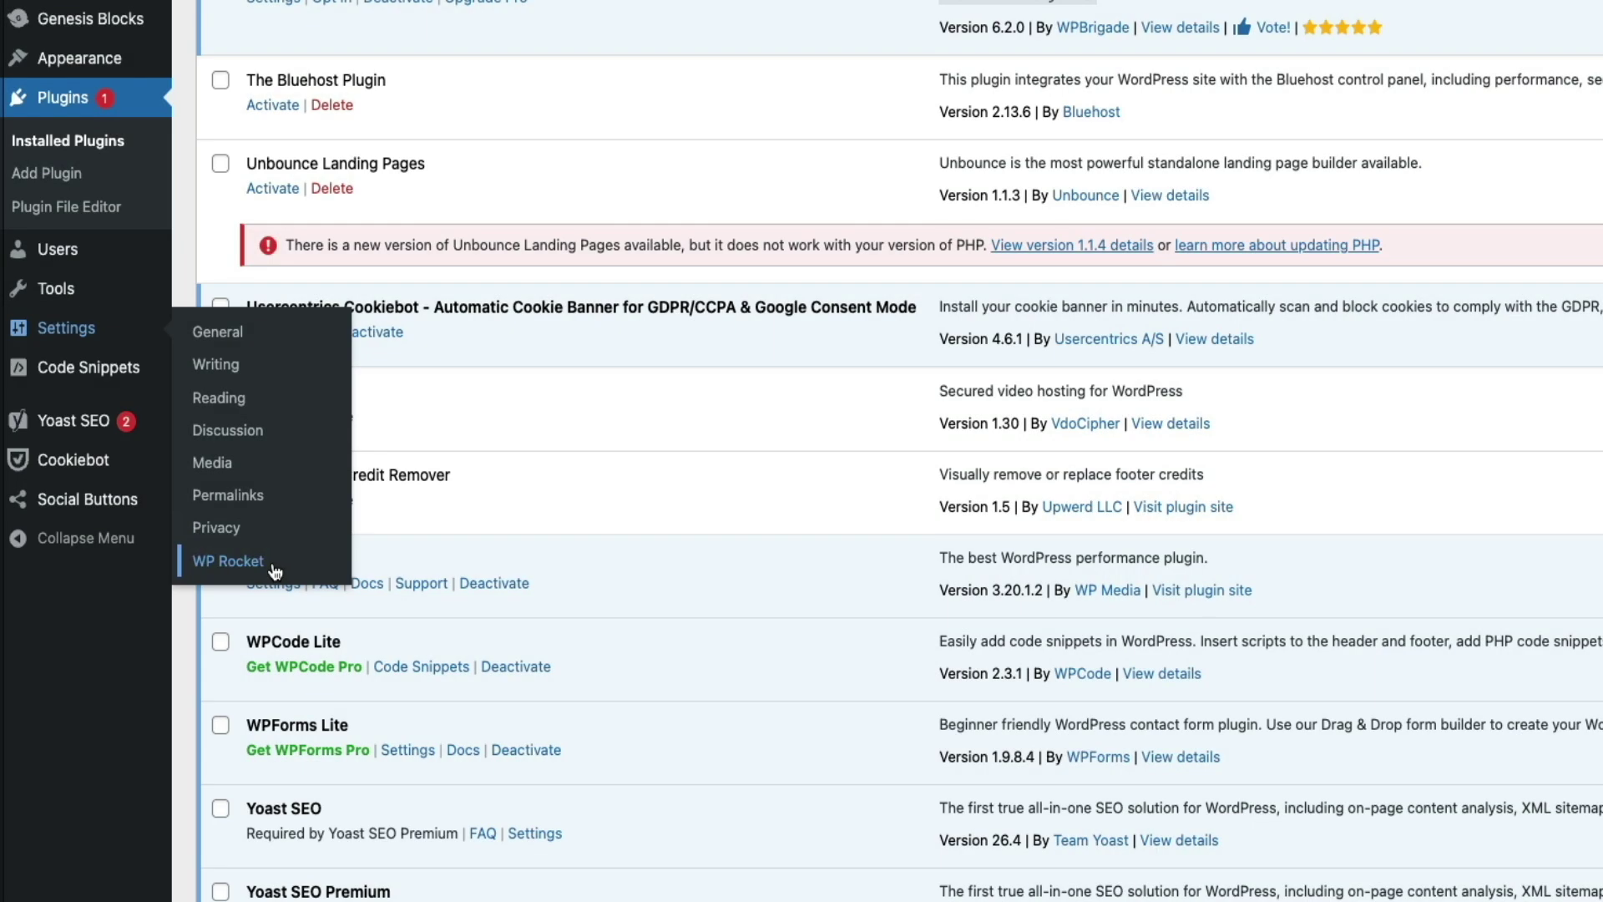
Open the WP Rocket dashboard and add the homepage to Rocket Insights tracking
{"action": "left_click", "coordinate": [301, 583]}
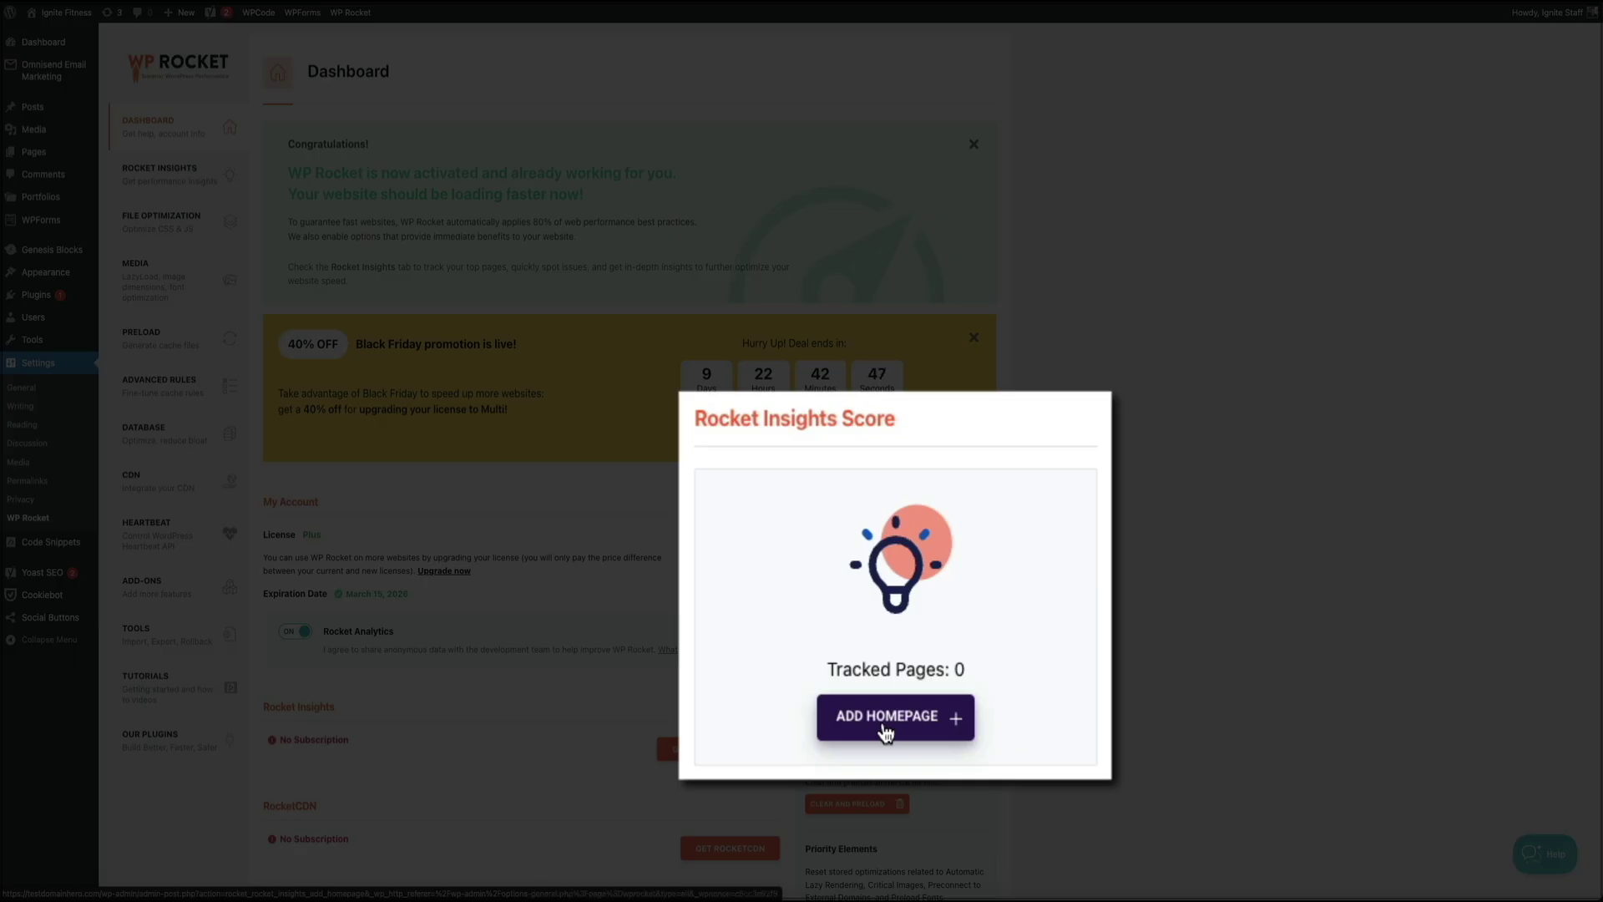
{"action": "left_click", "coordinate": [886, 732]}
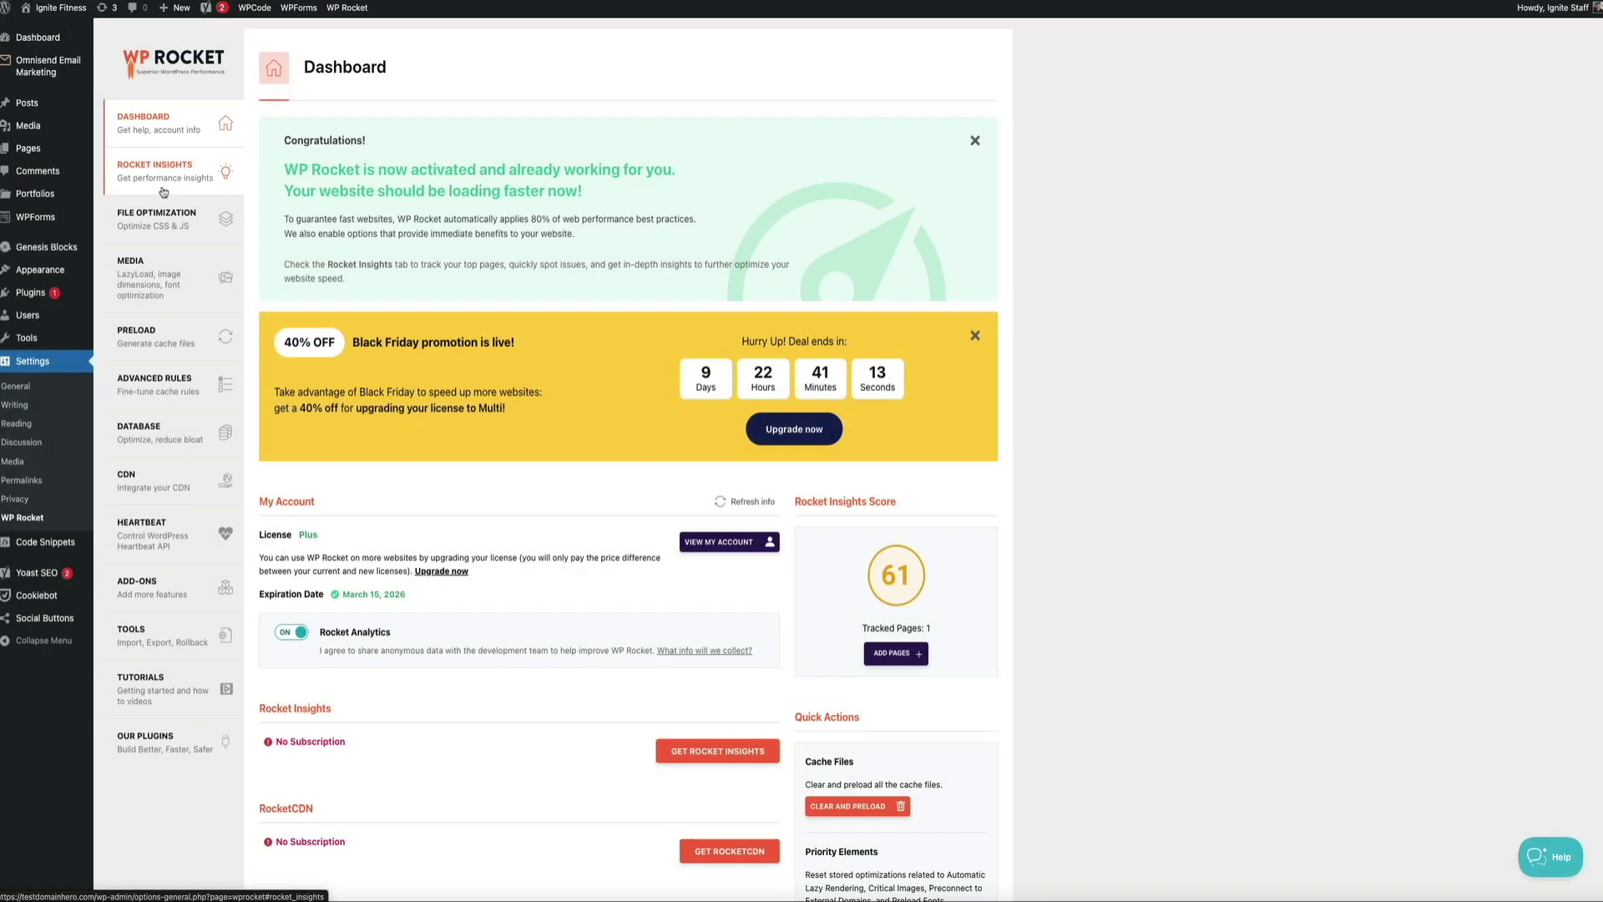
{"action": "left_click", "coordinate": [163, 192]}
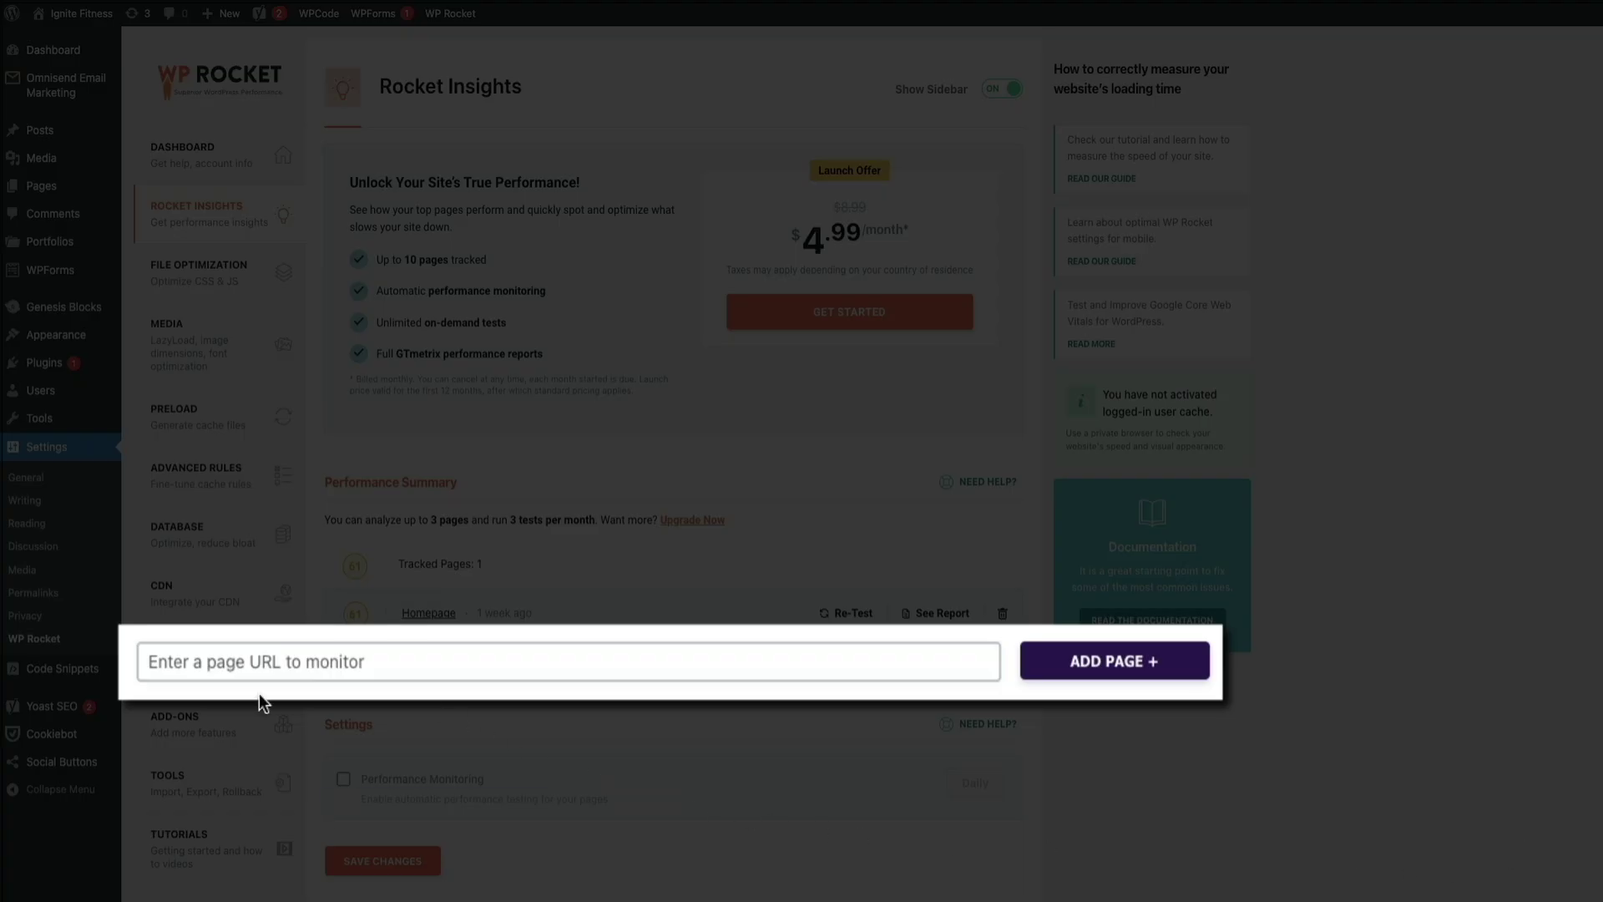
{"action": "left_click", "coordinate": [222, 664]}
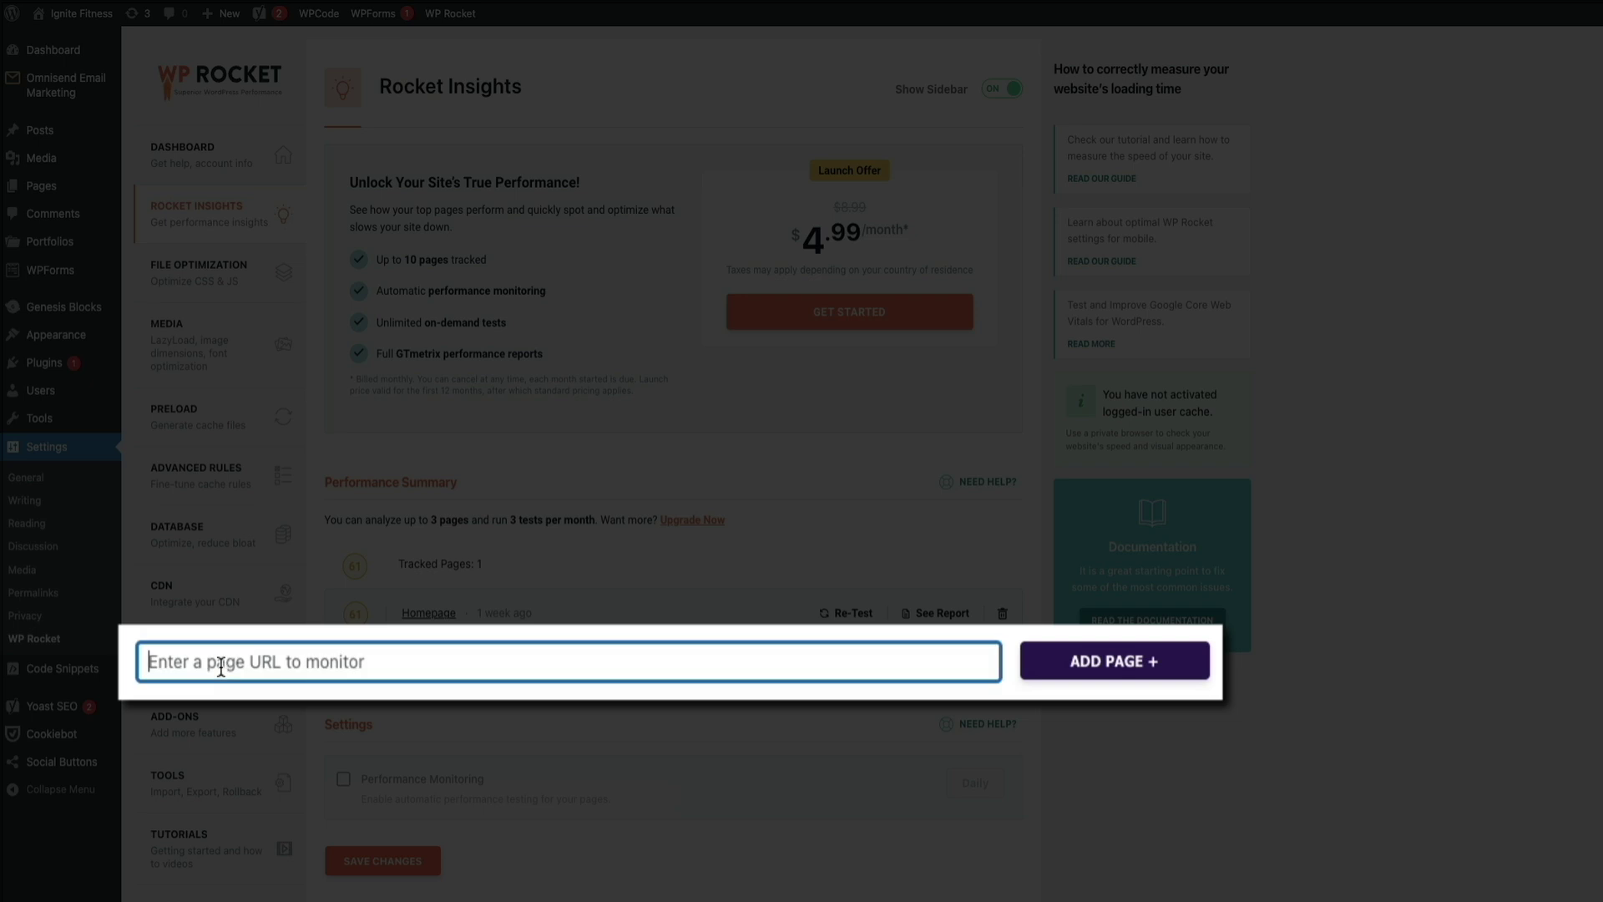
{"action": "type", "text": "https://testdomainhero.com/about/"}
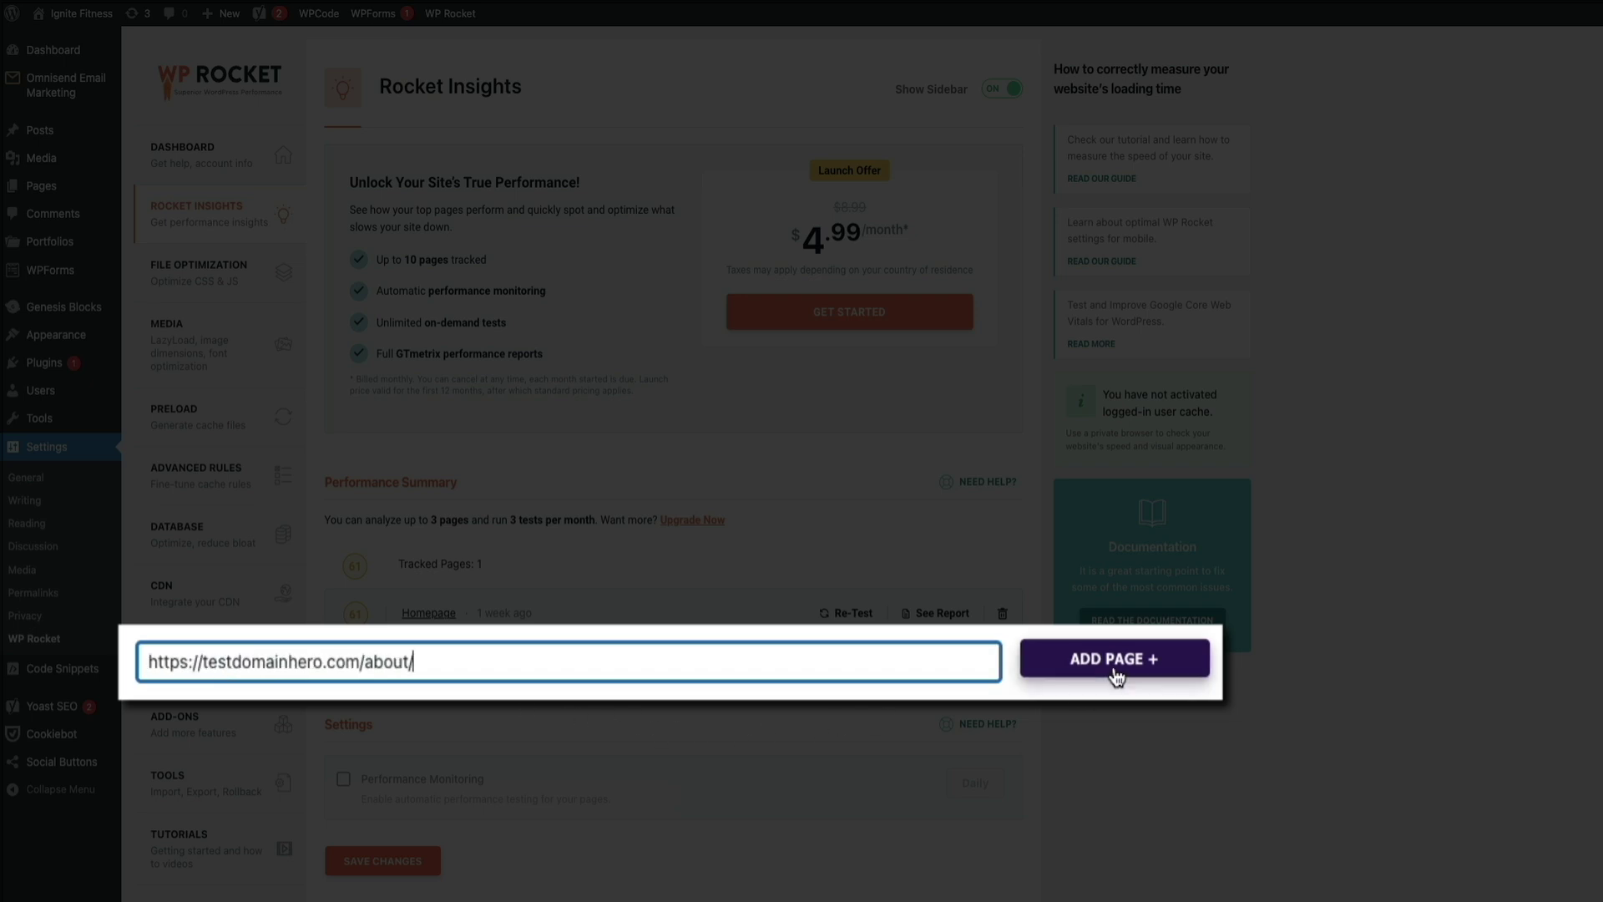
{"action": "left_click", "coordinate": [1115, 673]}
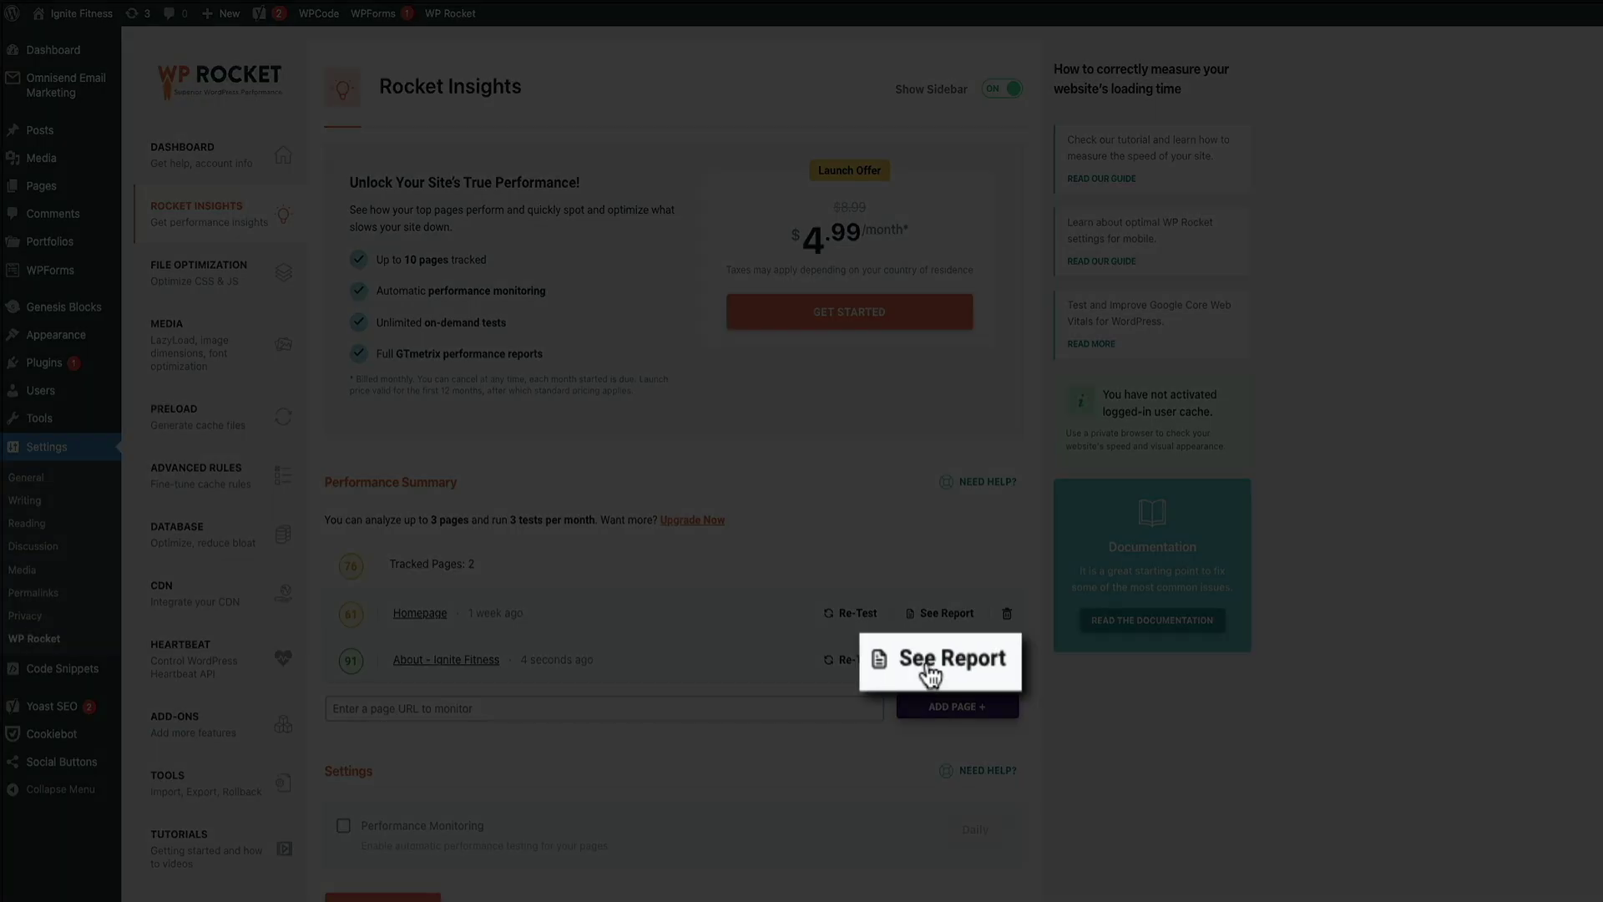
{"action": "left_click", "coordinate": [931, 661]}
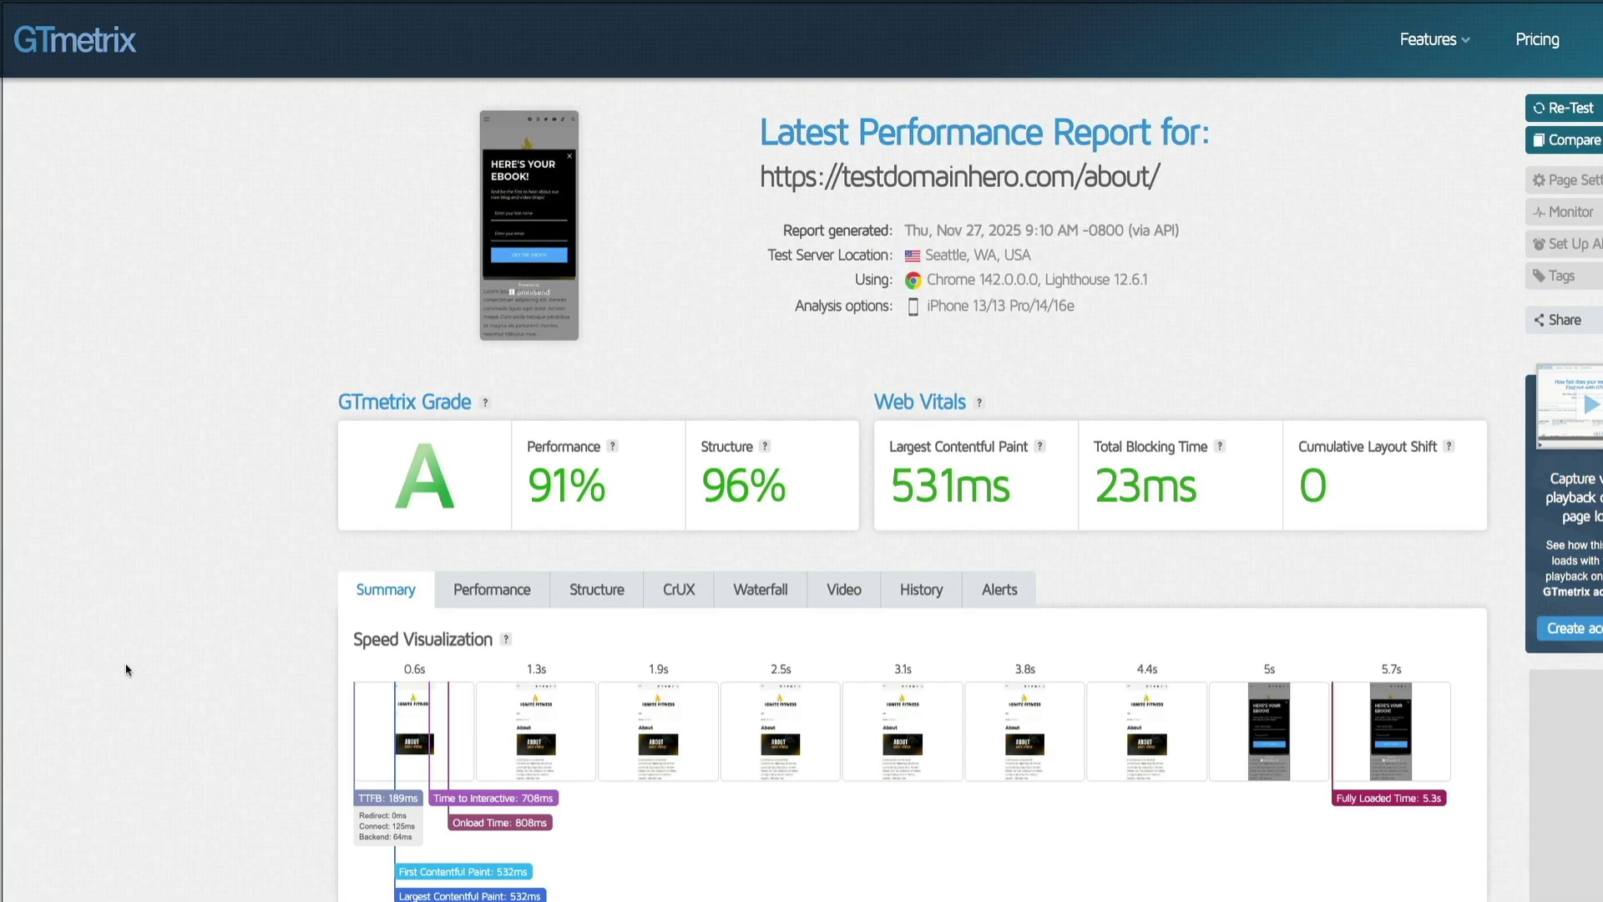
Scroll through the About page's GTmetrix report, covering CDN and caching issues and the 5.3 s load
{"action": "scroll", "coordinate": [127, 670], "scroll_direction": "down", "scroll_amount": 5}
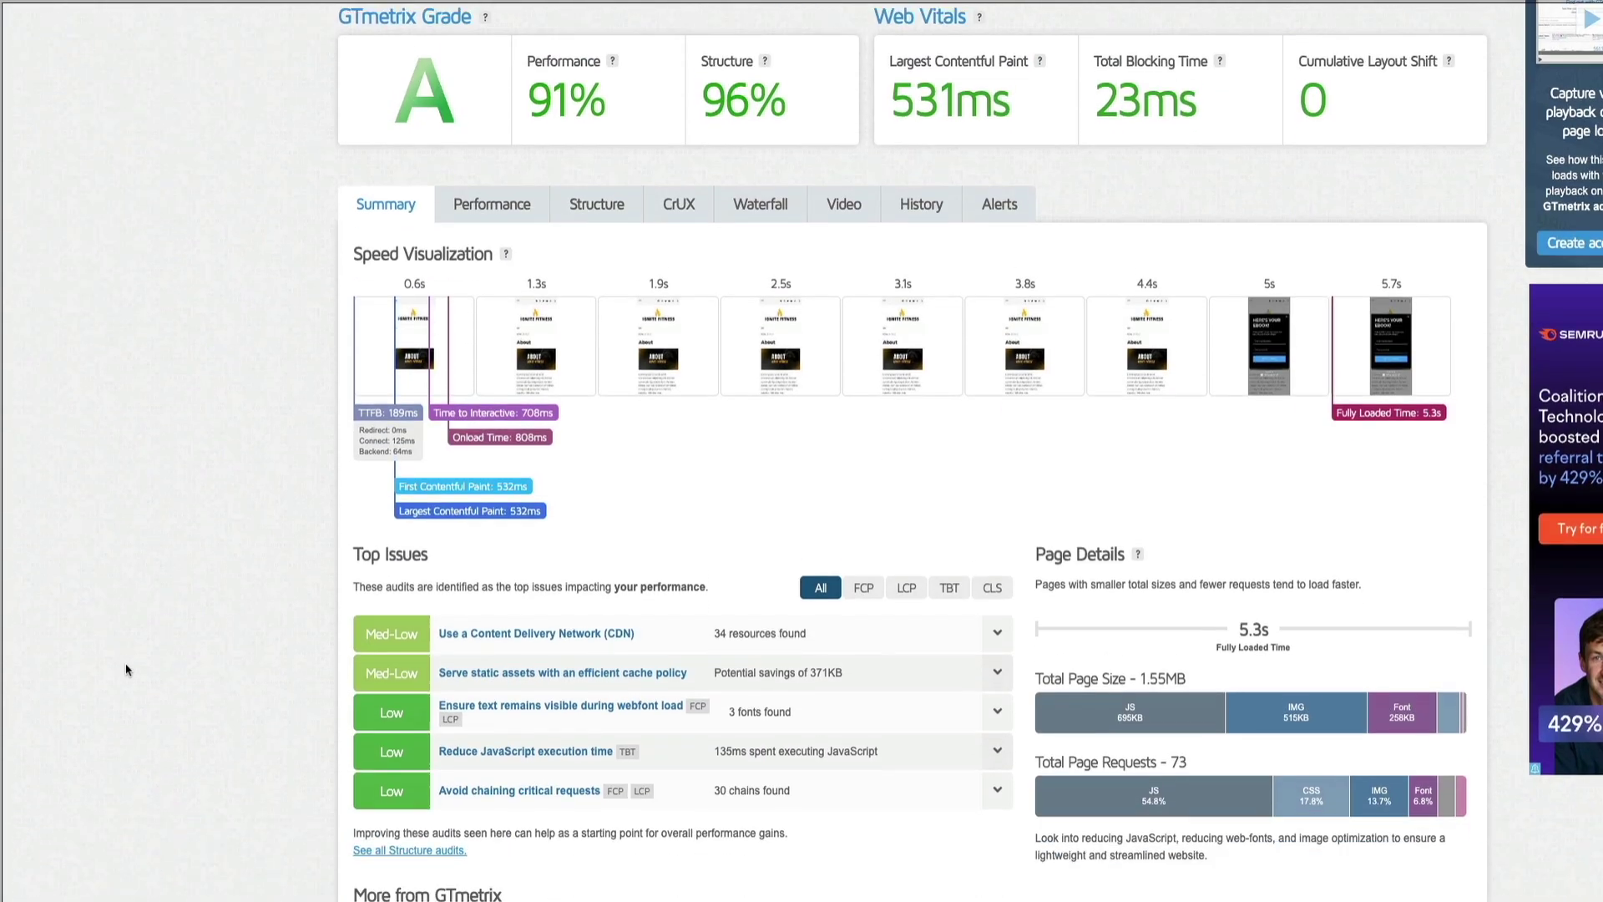
{"action": "scroll", "coordinate": [126, 670], "scroll_direction": "down", "scroll_amount": 2}
{"action": "scroll", "coordinate": [126, 670], "scroll_direction": "down", "scroll_amount": 2}
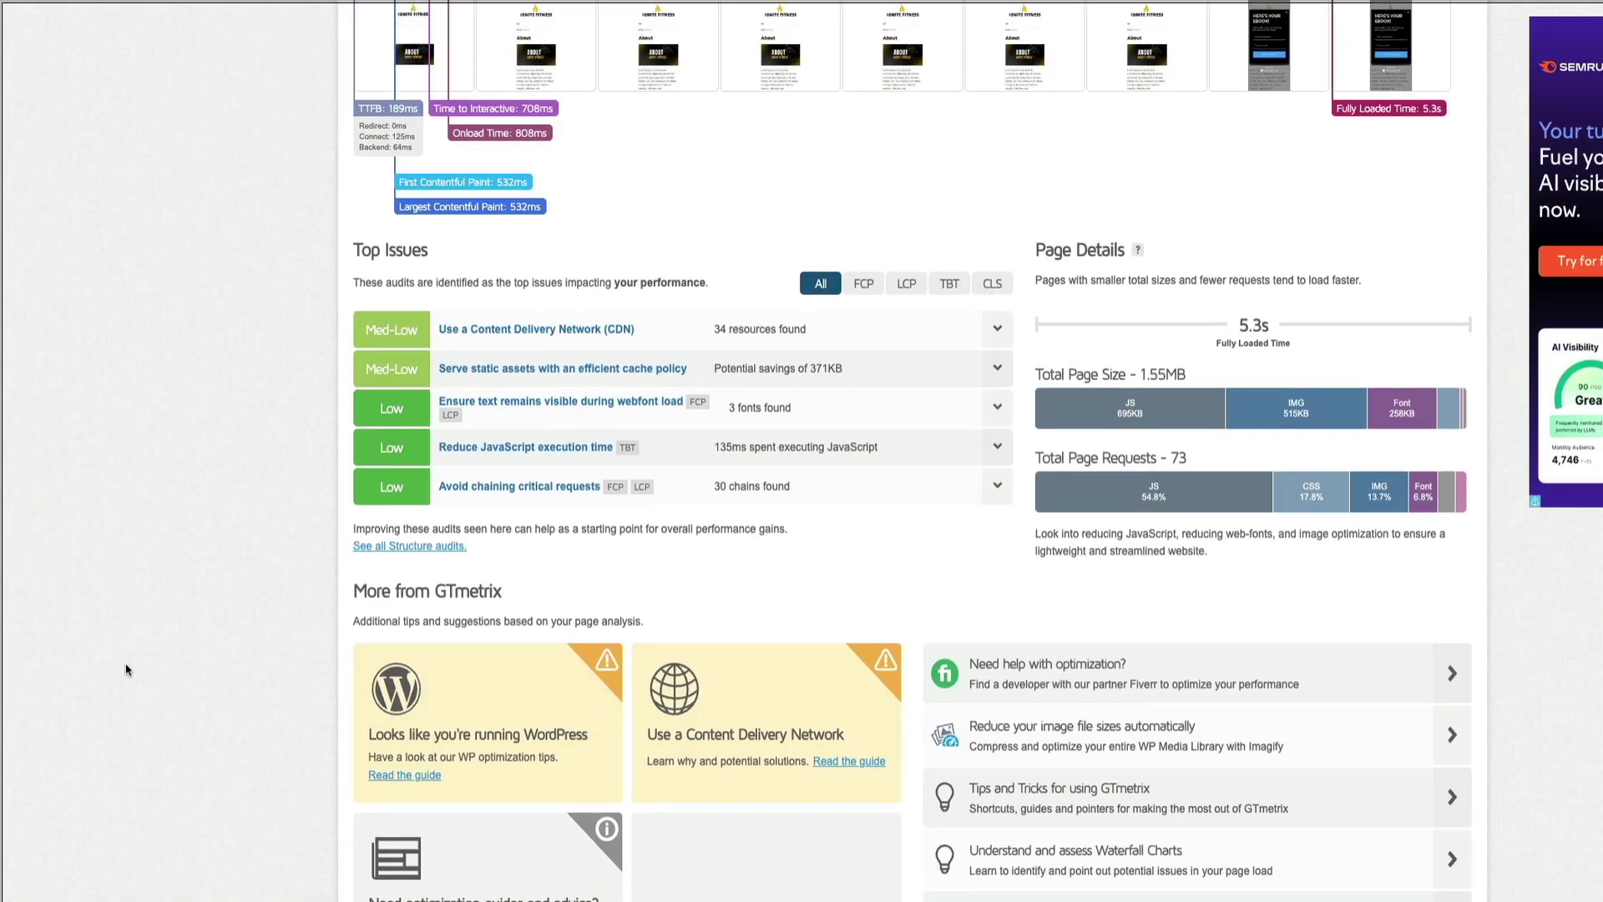
{"action": "scroll", "coordinate": [126, 669], "scroll_direction": "up", "scroll_amount": 1}
{"action": "scroll", "coordinate": [126, 669], "scroll_direction": "up", "scroll_amount": 2}
{"action": "scroll", "coordinate": [126, 670], "scroll_direction": "up", "scroll_amount": 2}
{"action": "scroll", "coordinate": [126, 669], "scroll_direction": "up", "scroll_amount": 3}
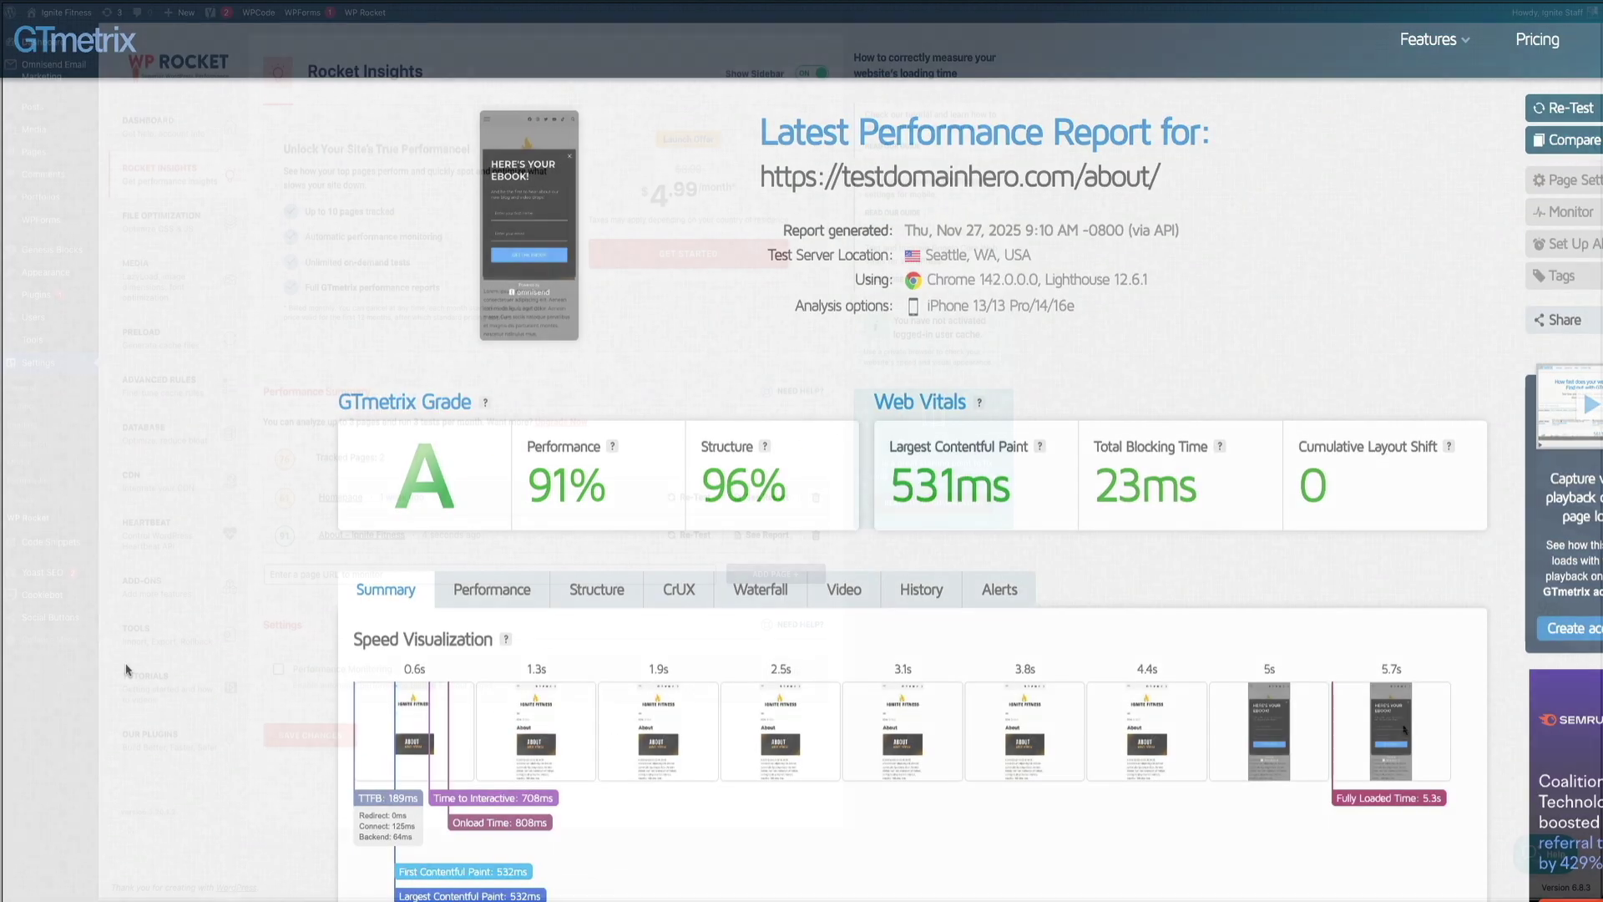